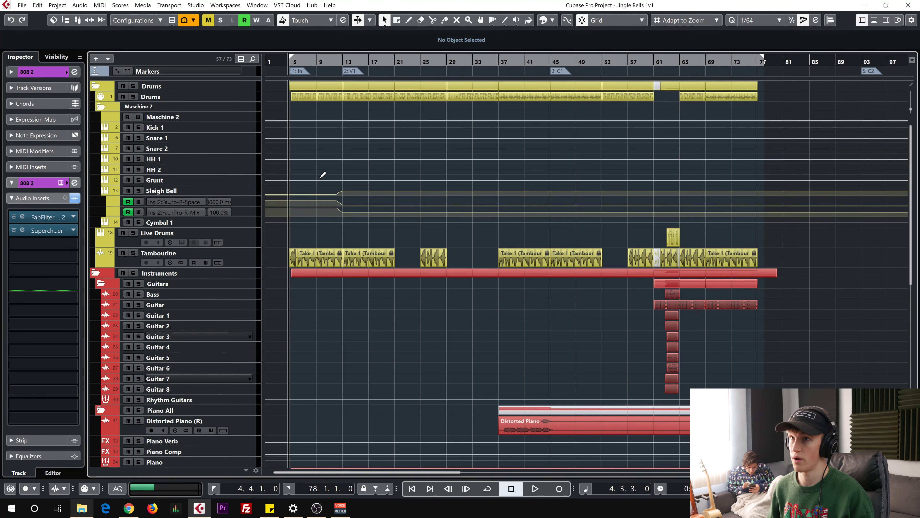
Scroll the track list down to reveal the Keys, Agogo and Synths folder tracks
scroll(304, 290, "down", 6)
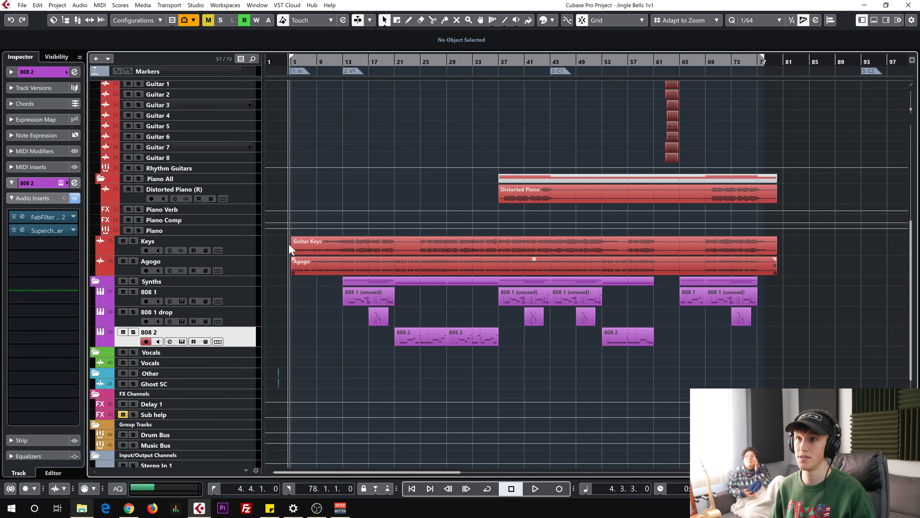
Play the song soloing Agogo, then Keys, then unsolo and stop at bar 13
left_click(133, 249)
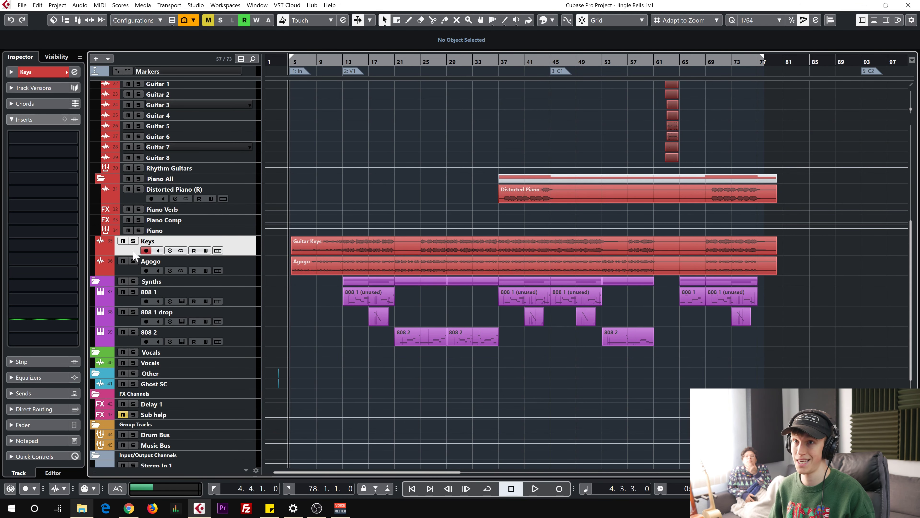
left_click(245, 266)
key("space")
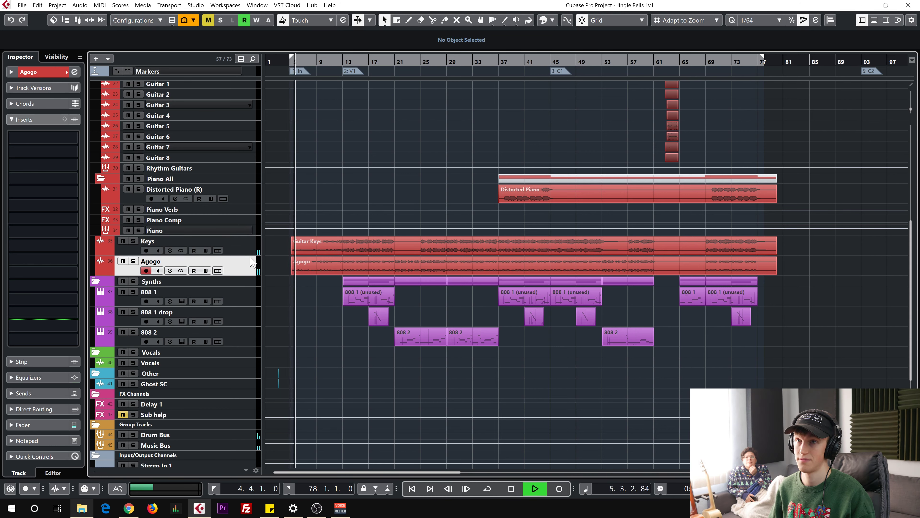
left_click(134, 261)
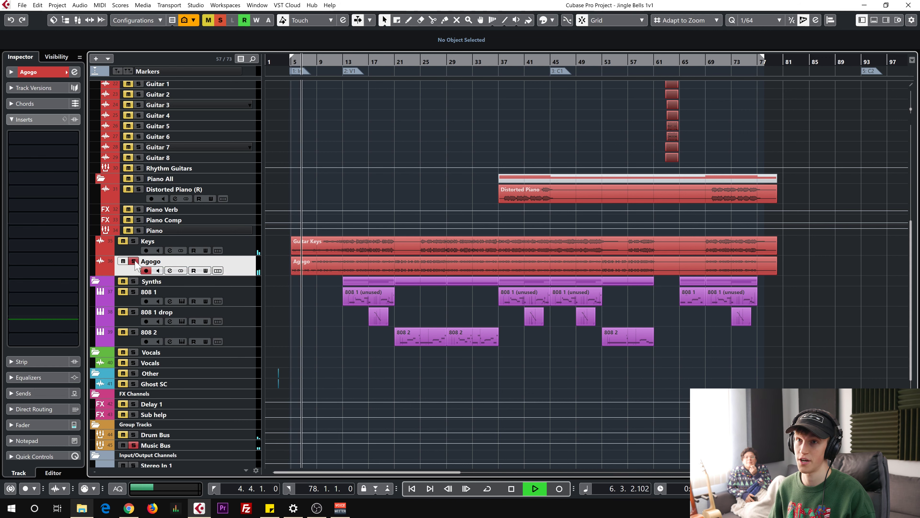
left_click(133, 240, "ctrl")
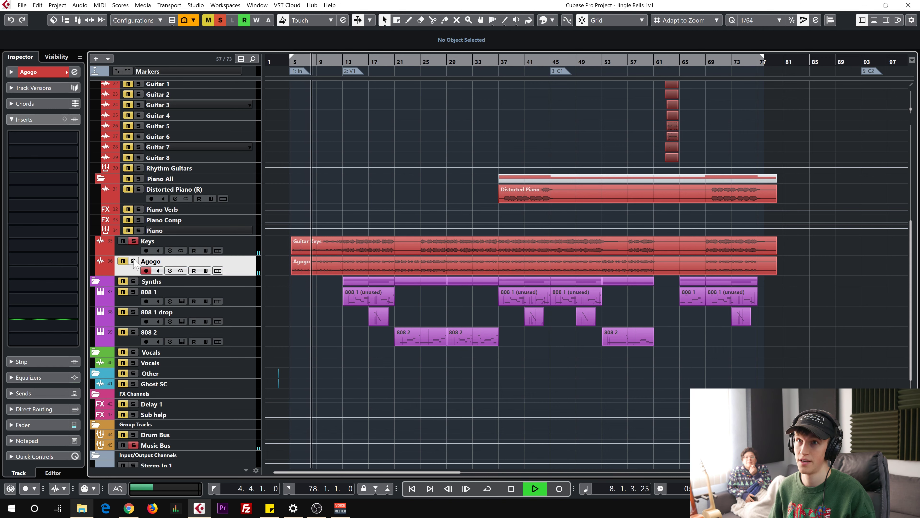
left_click(134, 240)
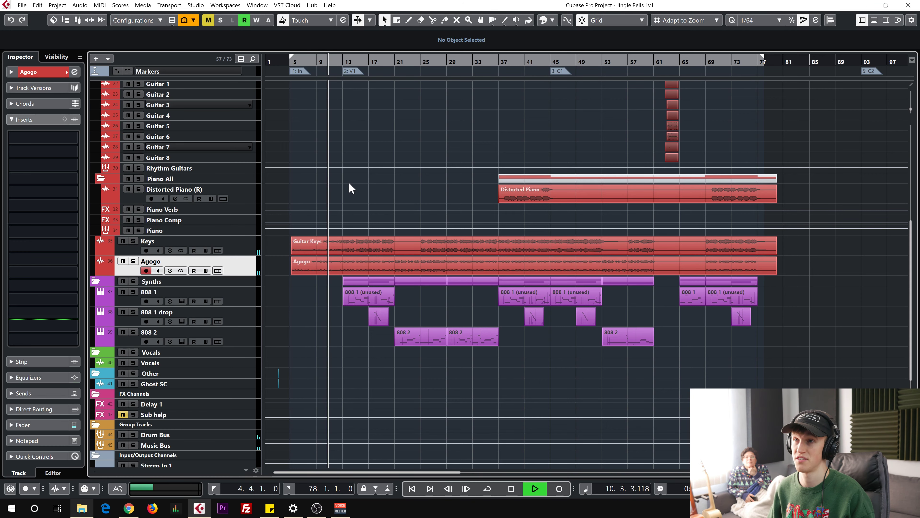
left_click(342, 62)
key("space")
scroll(365, 260, "up", 6)
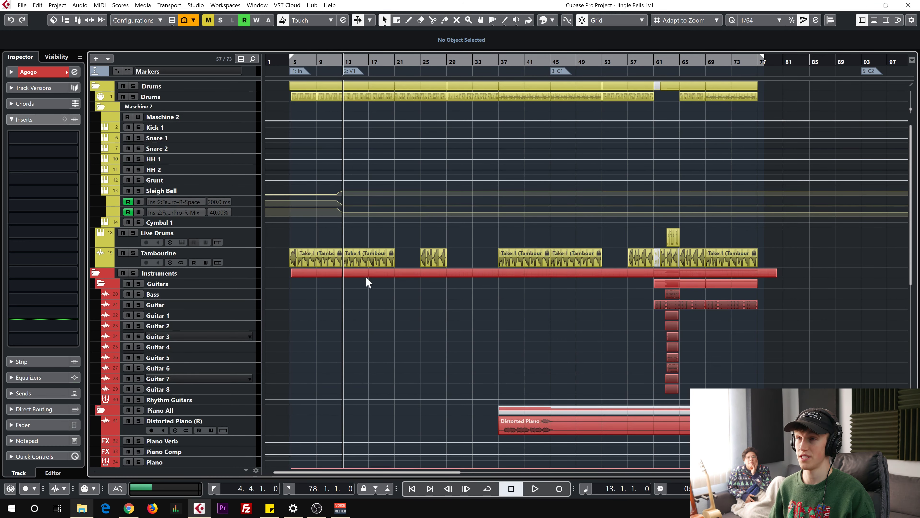
Play from bar 13 with the 808 1 track selected, then stop
scroll(363, 254, "down", 7)
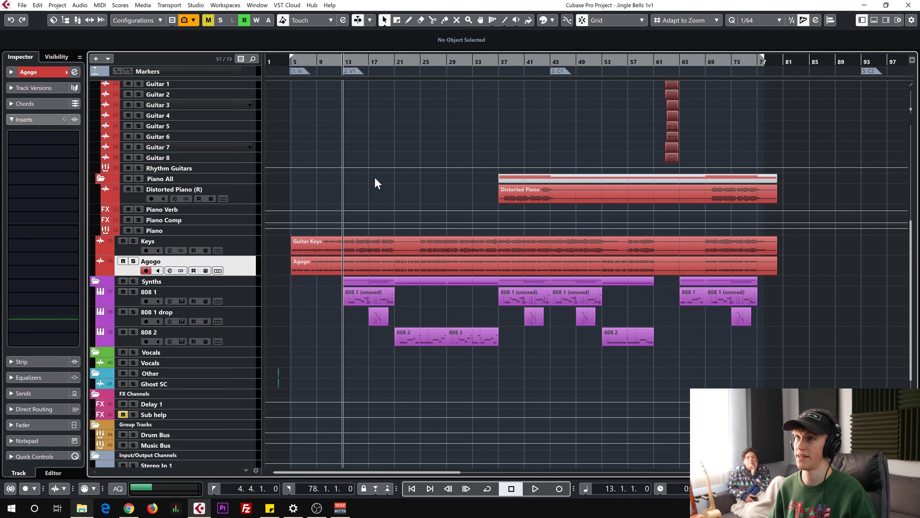
key("space")
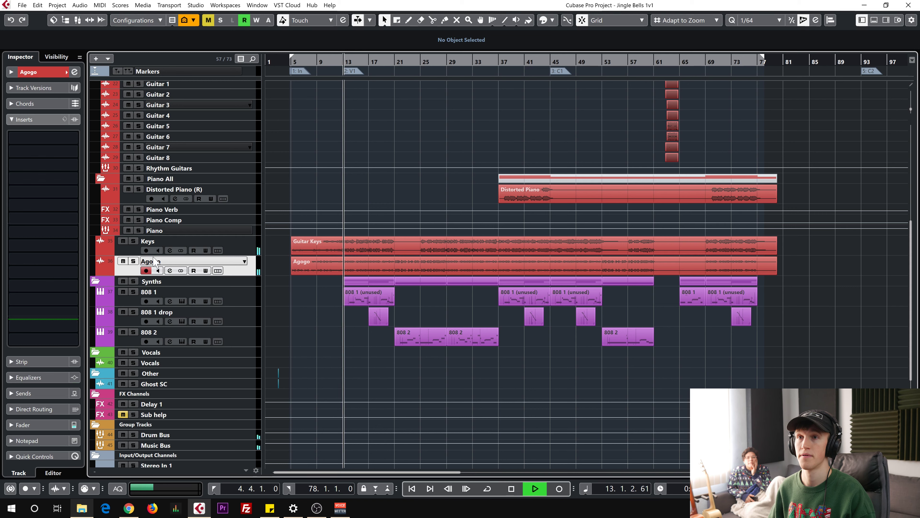
left_click(133, 300)
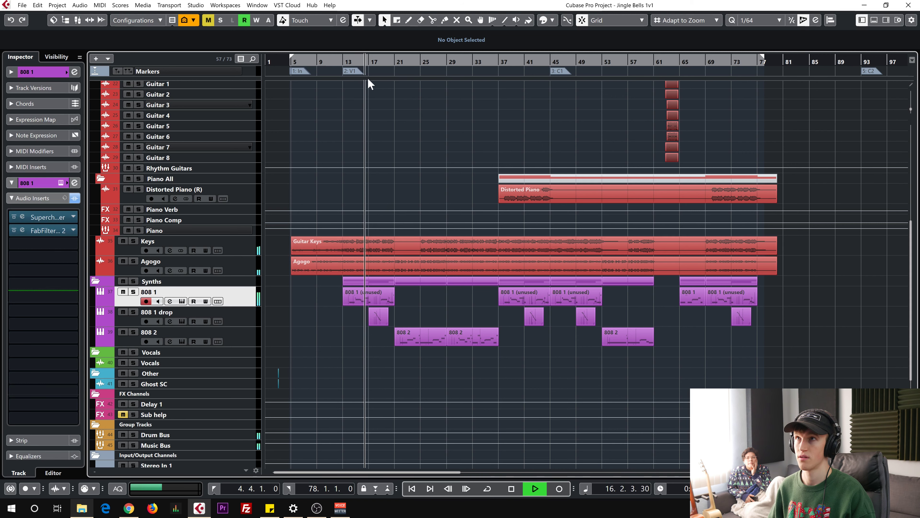
key("space")
Return the playhead to bar 13 and zoom in on the 808 1 (unused) part
left_click(343, 63)
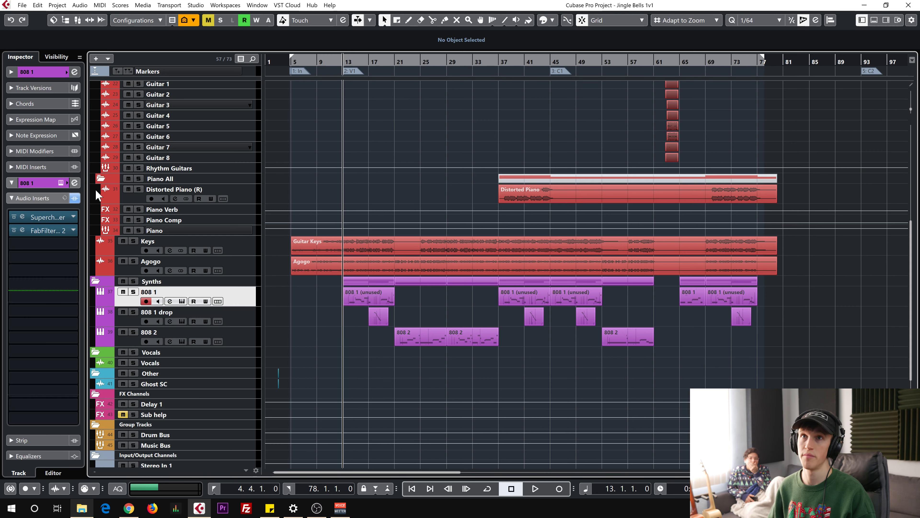
left_click(44, 67)
key("h")
left_click(412, 293)
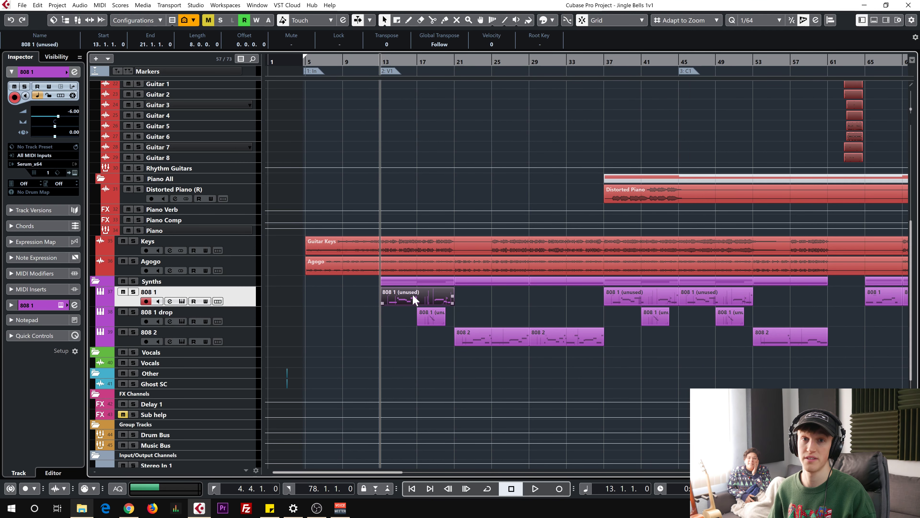
Open the 808 1 (unused) part in the Key Editor and play its bar 13–21 notes
double_click(412, 293)
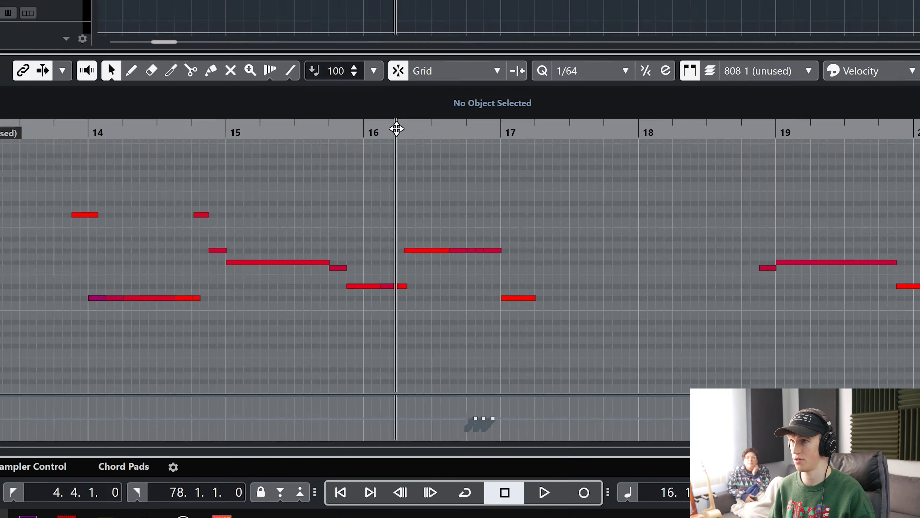
key("space")
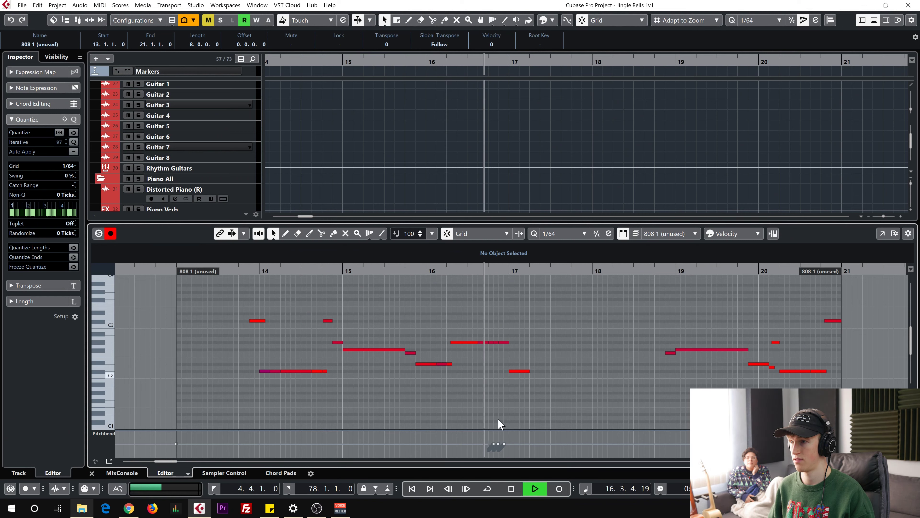
key("space")
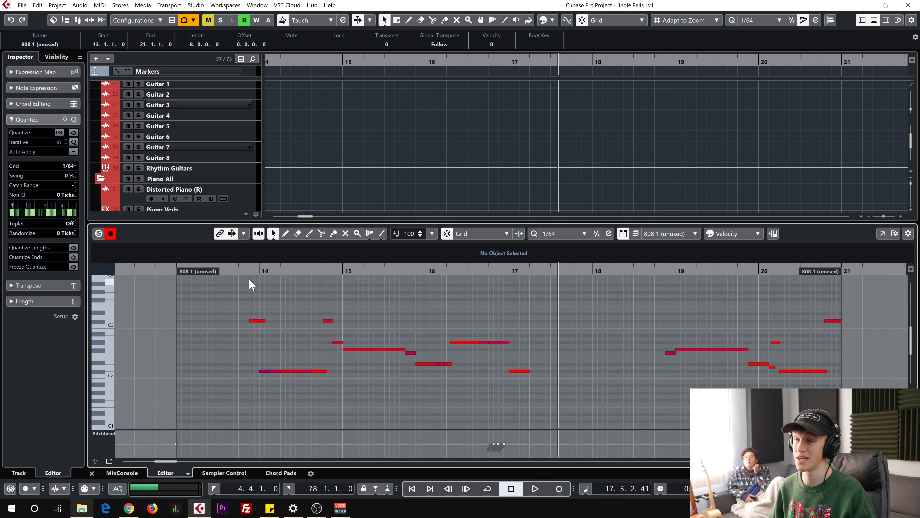
Zoom out to bars 8–26, solo 808 1 drop, and play its bars 17–20 part
key("ctrl+alt+e")
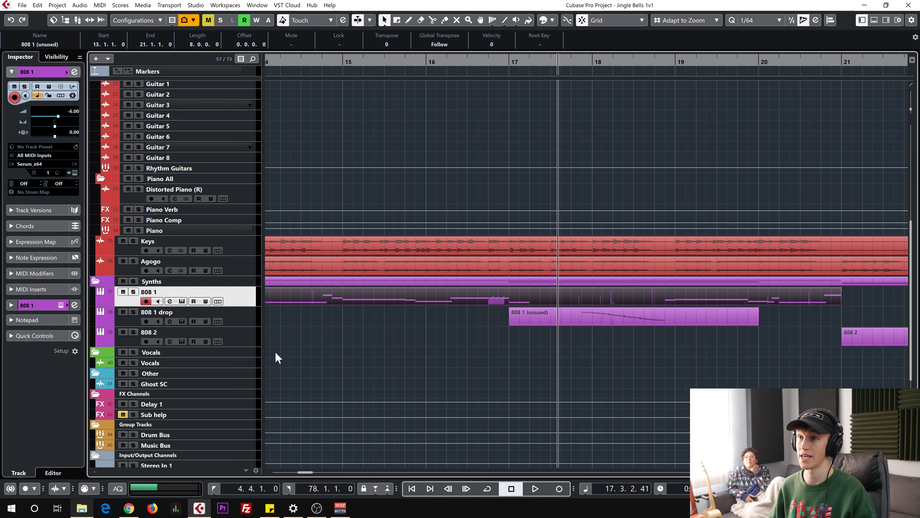
key("g")
left_click(121, 324)
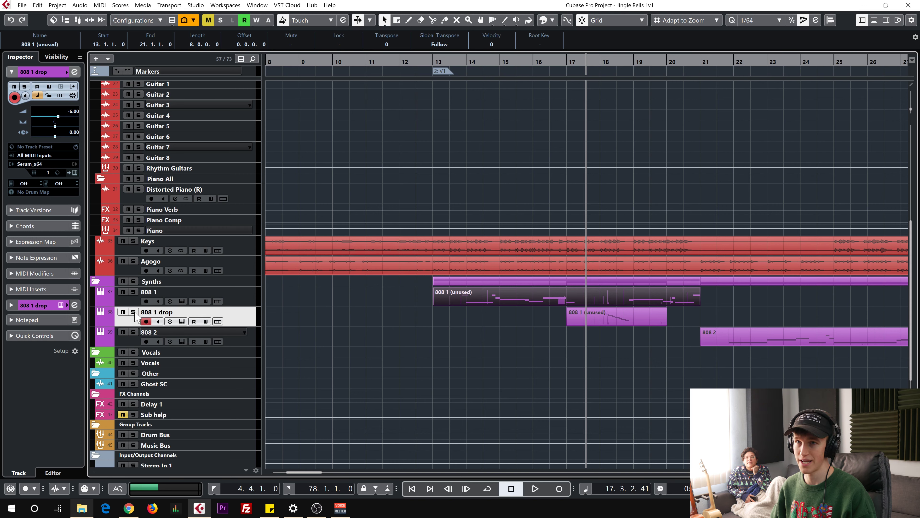
key("s")
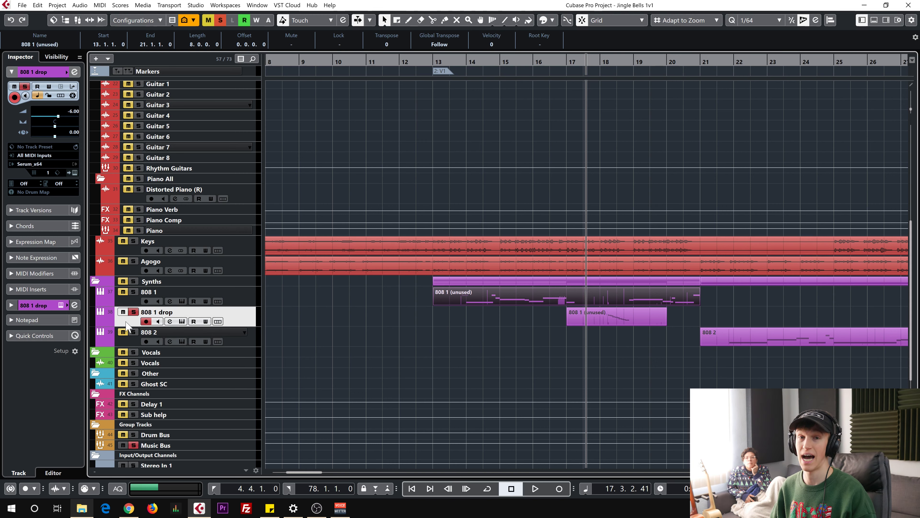
double_click(617, 321)
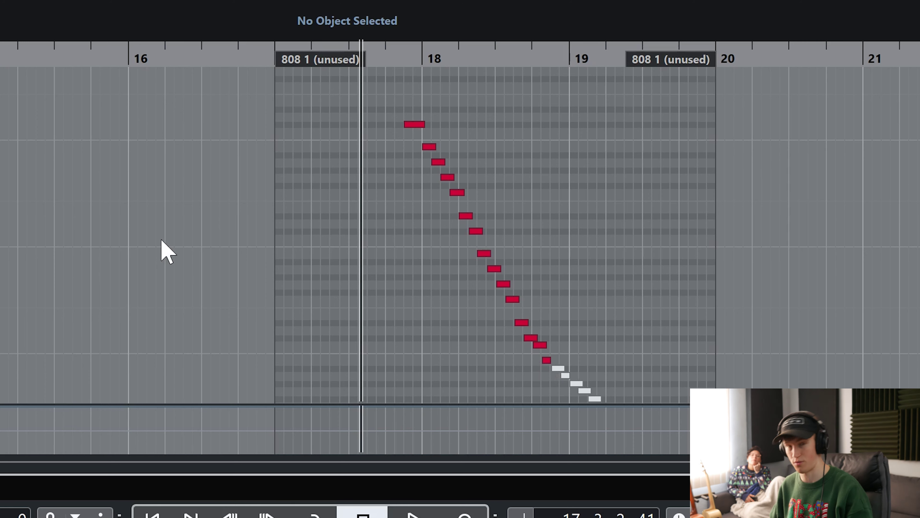
key("space")
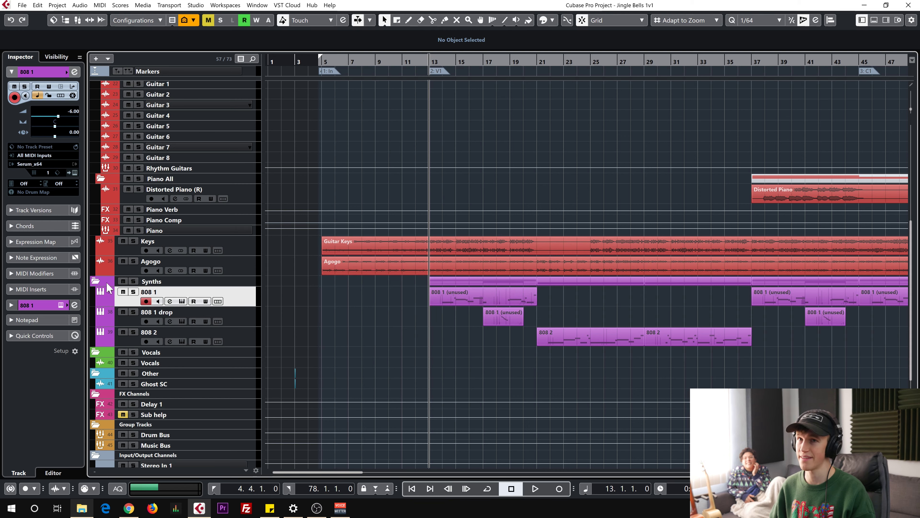
Inspect the 808 Light Distortion Serum patch on 808 1, viewing ENV2 and the 3D wavetable
left_click(74, 172)
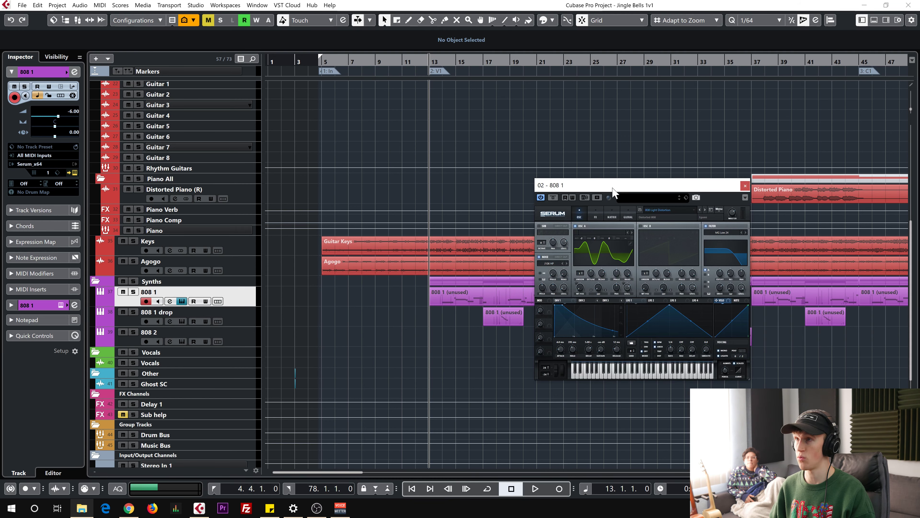
left_click_drag(612, 191, 439, 198)
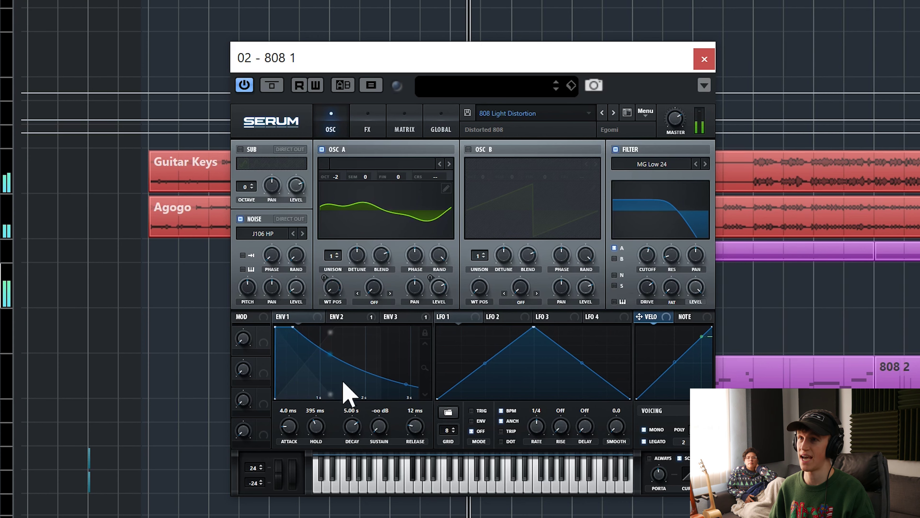
left_click(344, 317)
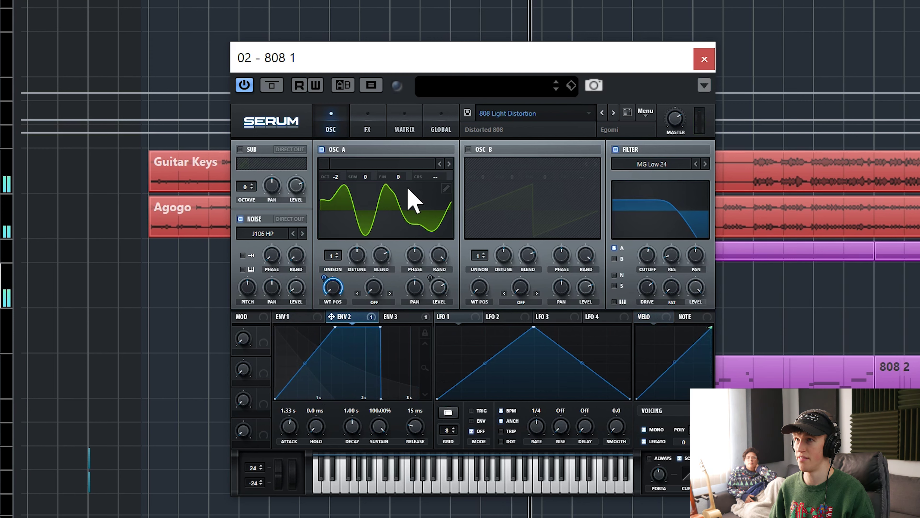
left_click(405, 206)
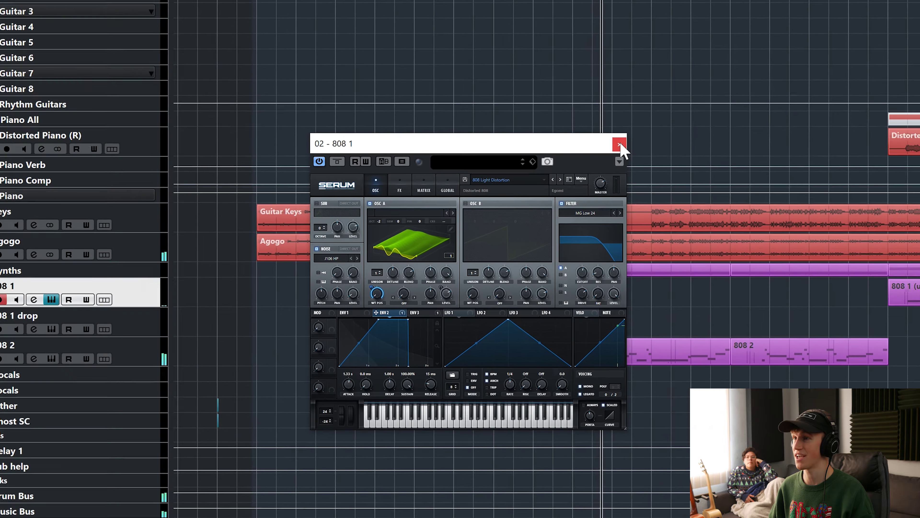
left_click(619, 144)
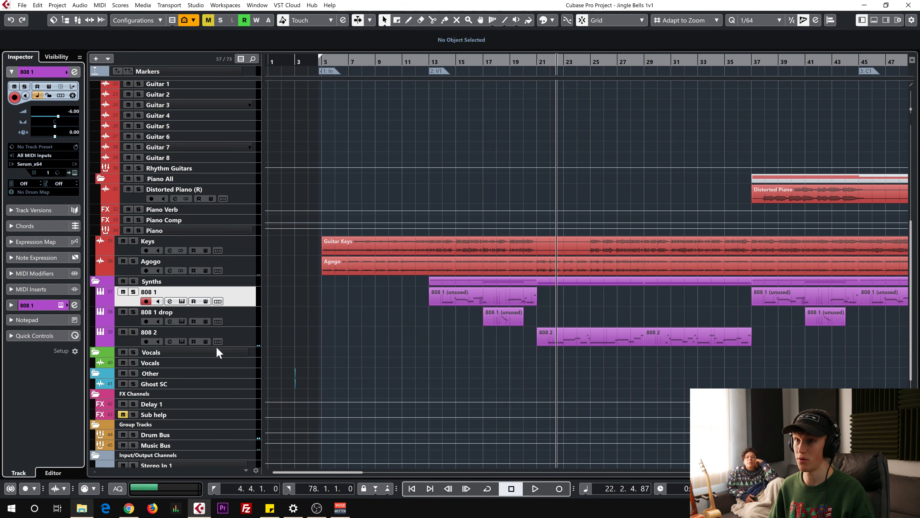
left_click(243, 340)
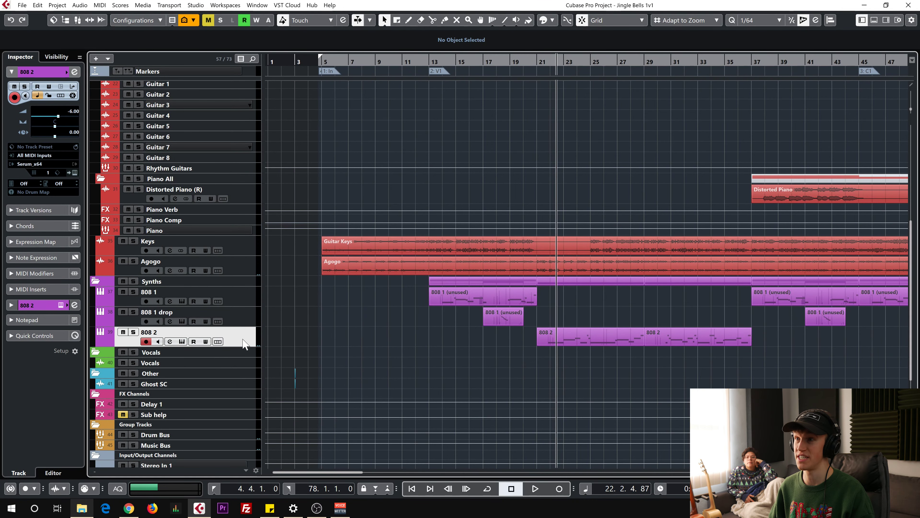
Check the ENV 2 settings of the 808 Ye 2 Serum patch on 808 2, then close Serum
left_click(74, 172)
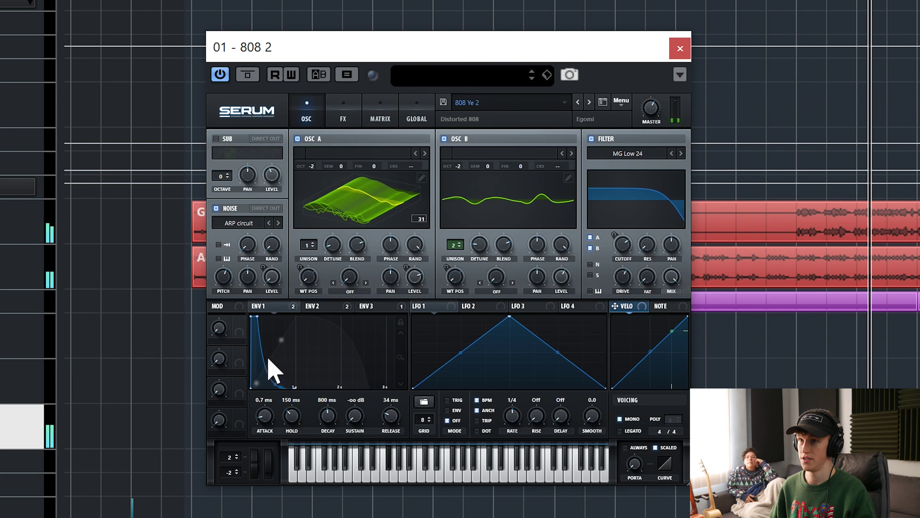
left_click(311, 306)
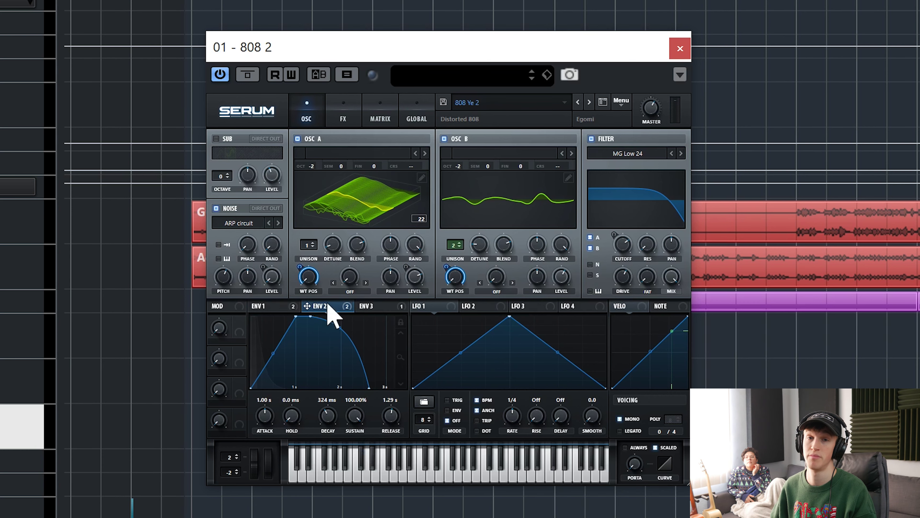
left_click(680, 48)
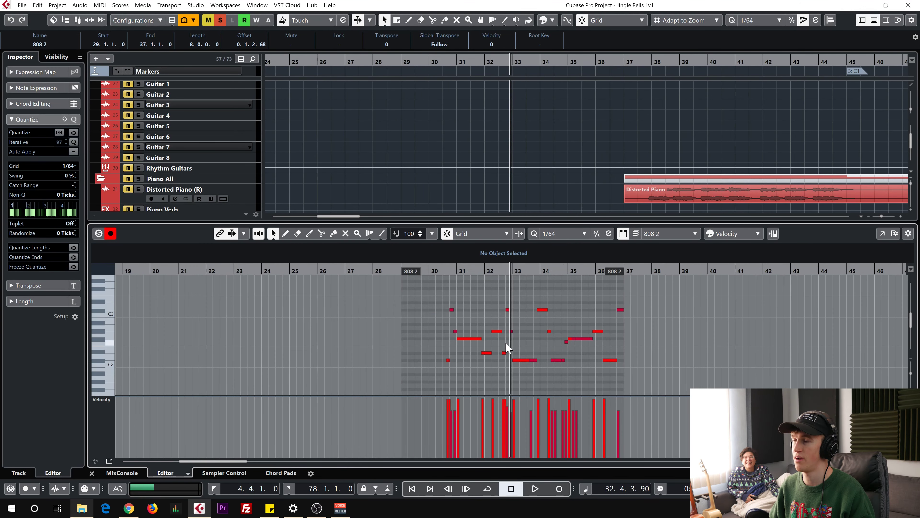
Play the 808 2 notes from bar 30, zoom out and close the lower-zone Key Editor
left_click(440, 272)
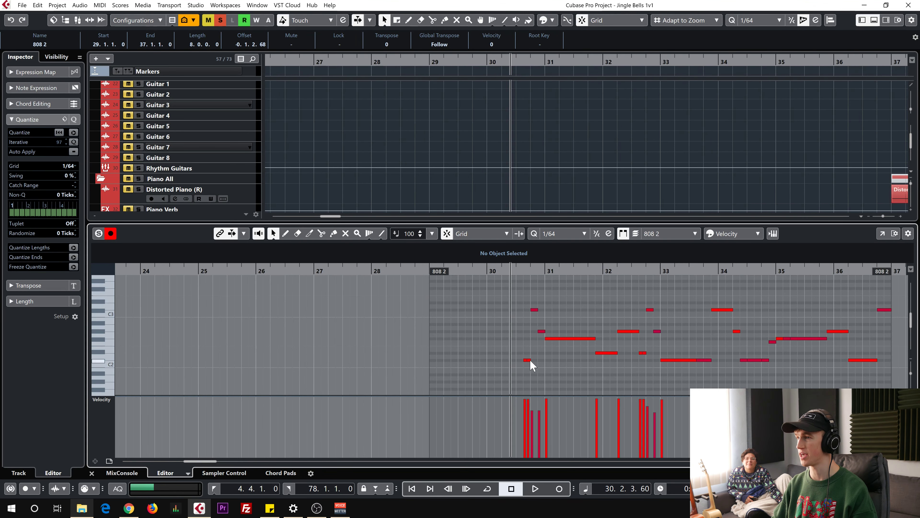
key("g")
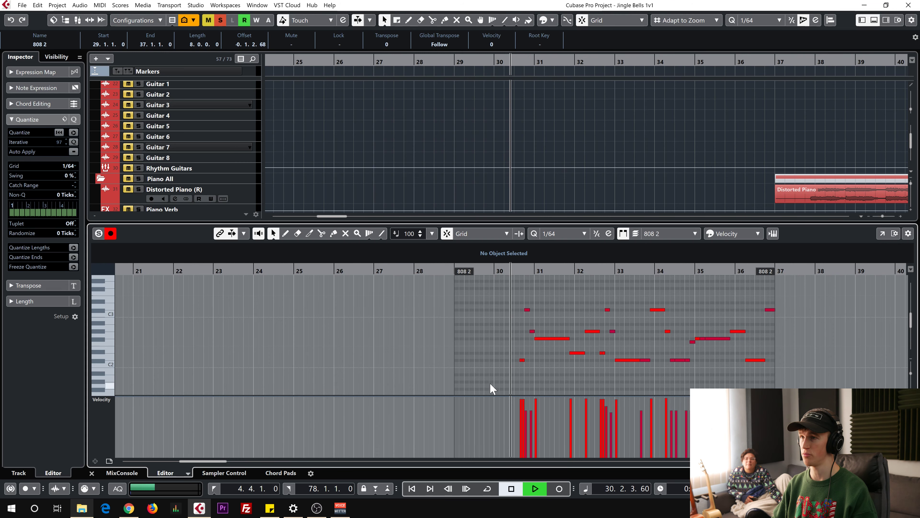
left_click(109, 461)
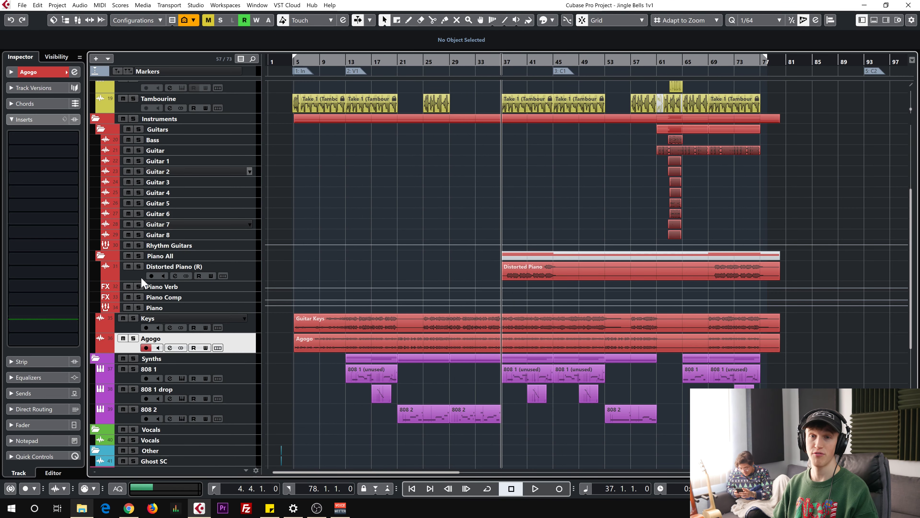
Play from bar 37 with the Distorted Piano (R) track selected and soloed
left_click(139, 275)
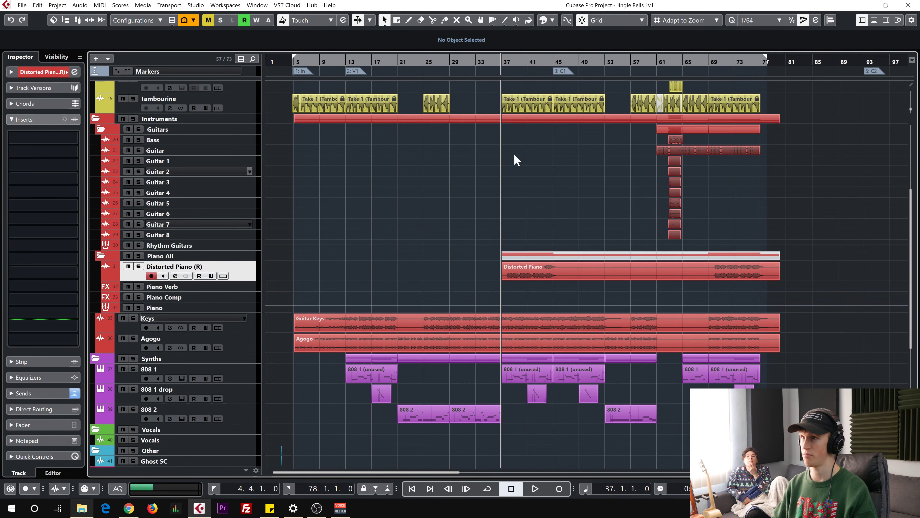
key("space")
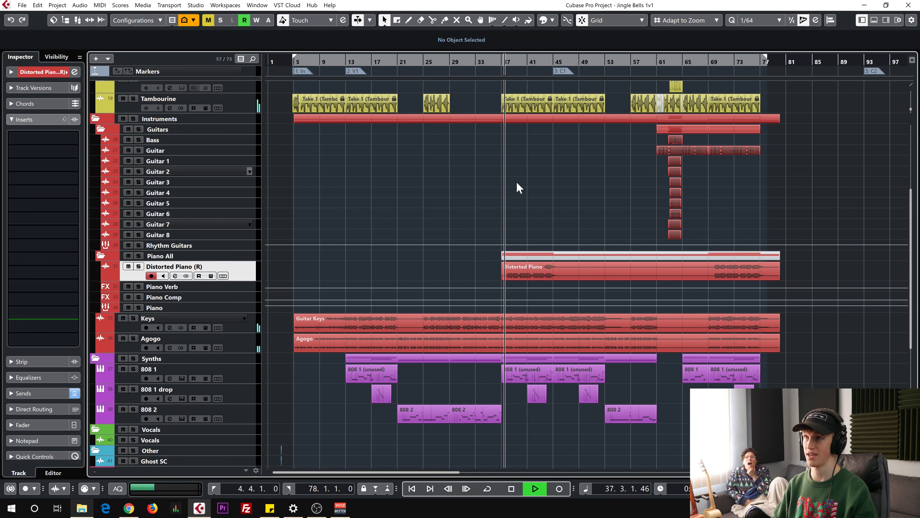
left_click(139, 266)
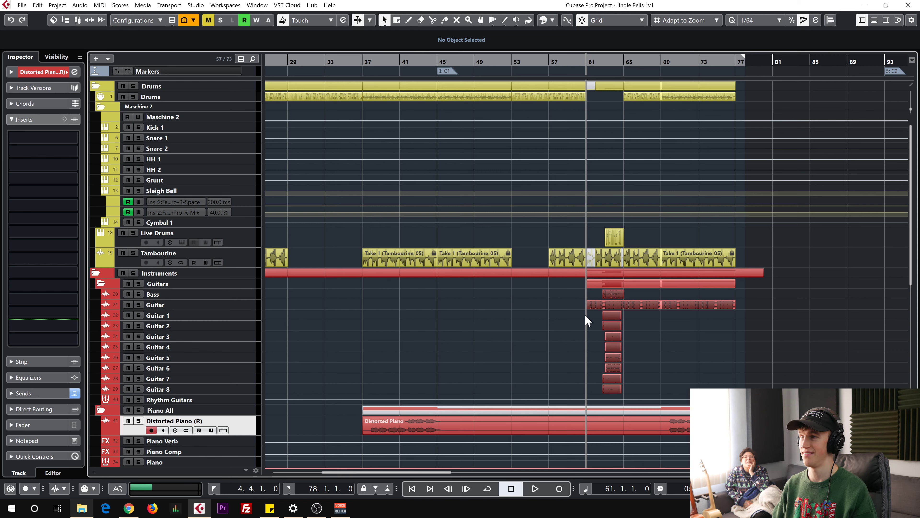
Play from bar 61 where the guitars enter and select the Rhythm Guitars track
key("space")
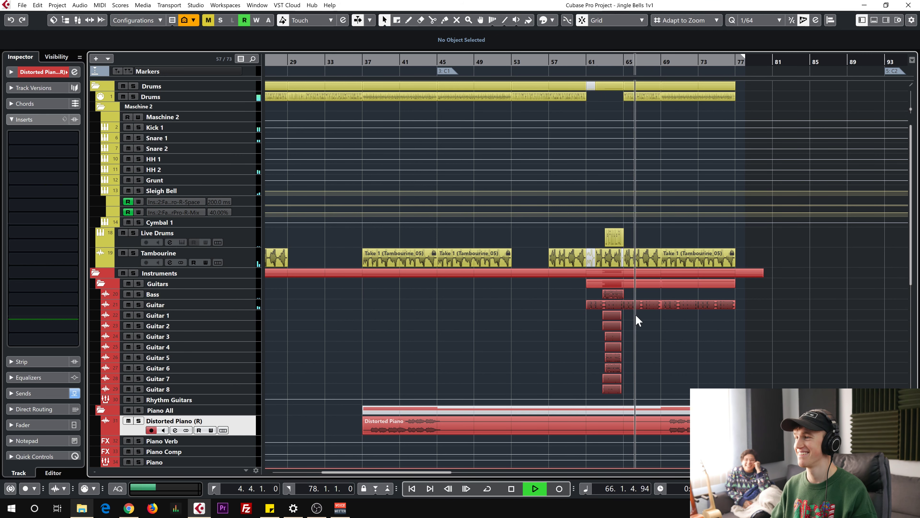
left_click(183, 400)
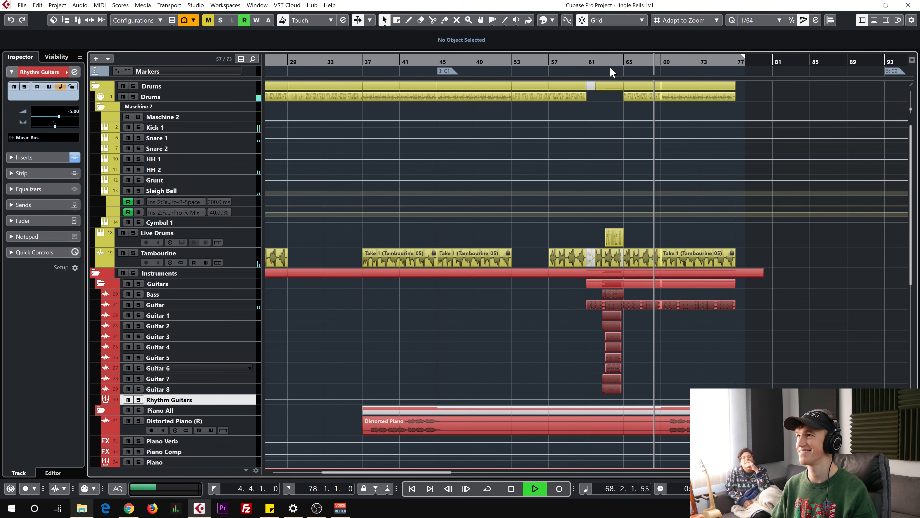